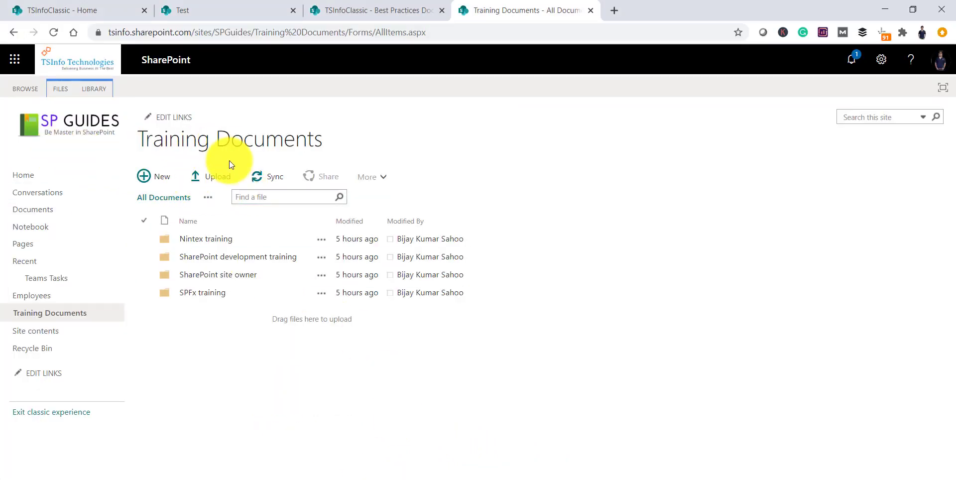
# Return the Training Documents library to the modern experience and view which item types can be created there.
pyautogui.click(65, 412)
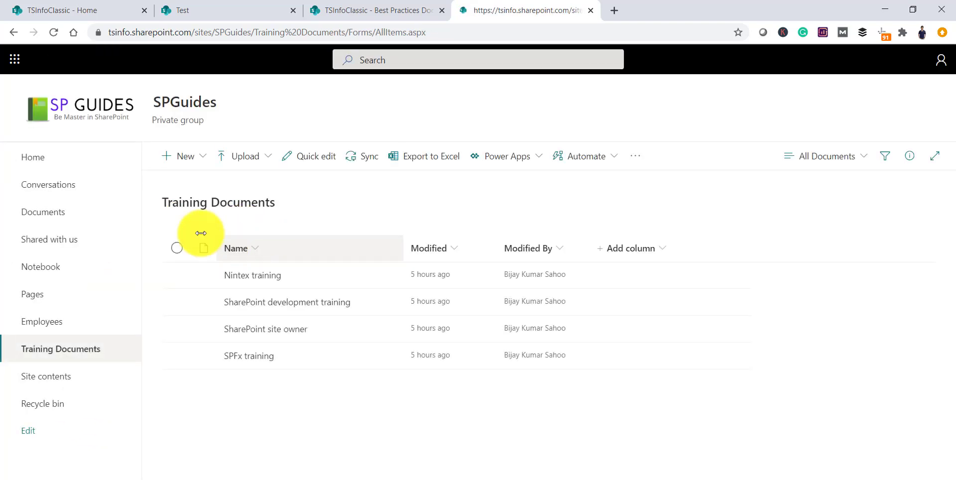
pyautogui.click(204, 165)
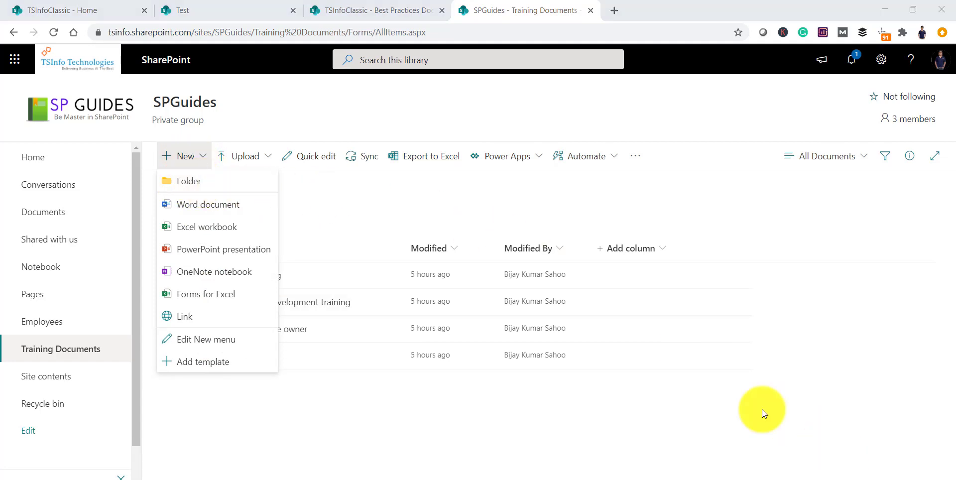
pyautogui.click(745, 219)
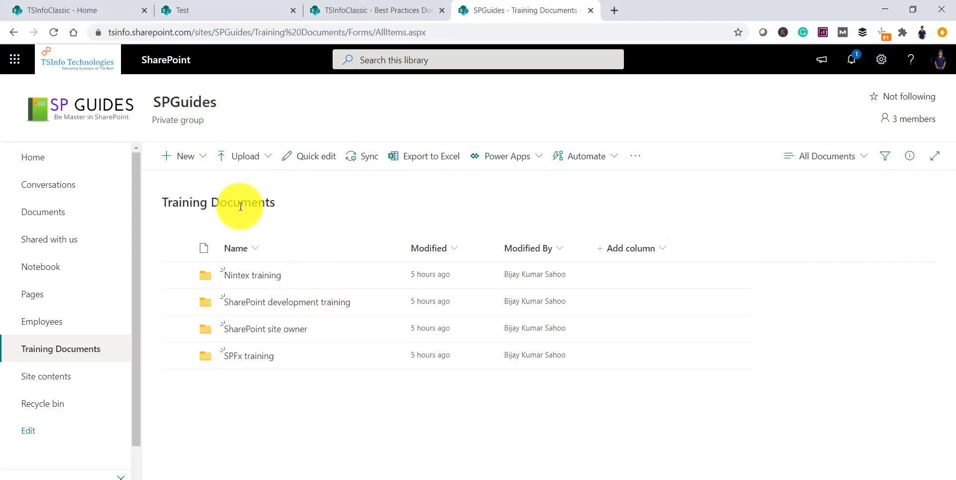
# Open the Employees list in a separate browser tab and check its new item form, leaving it without adding an item.
pyautogui.keyDown('ctrl'); pyautogui.click(47, 324); pyautogui.keyUp('ctrl')
pyautogui.click(662, 11)
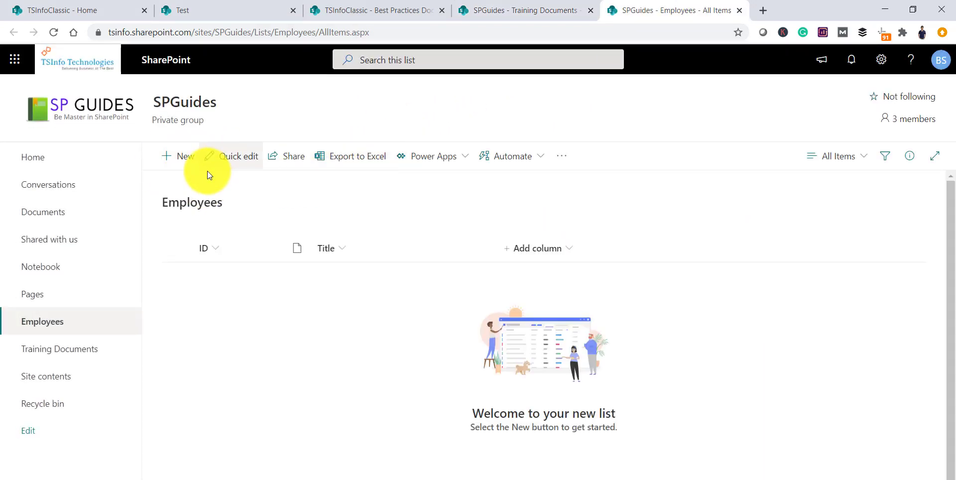
pyautogui.click(185, 161)
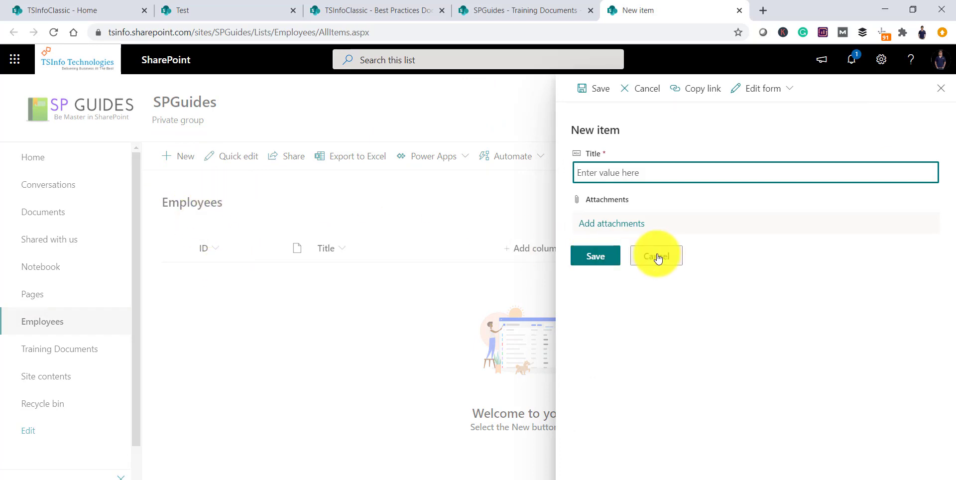
pyautogui.click(596, 256)
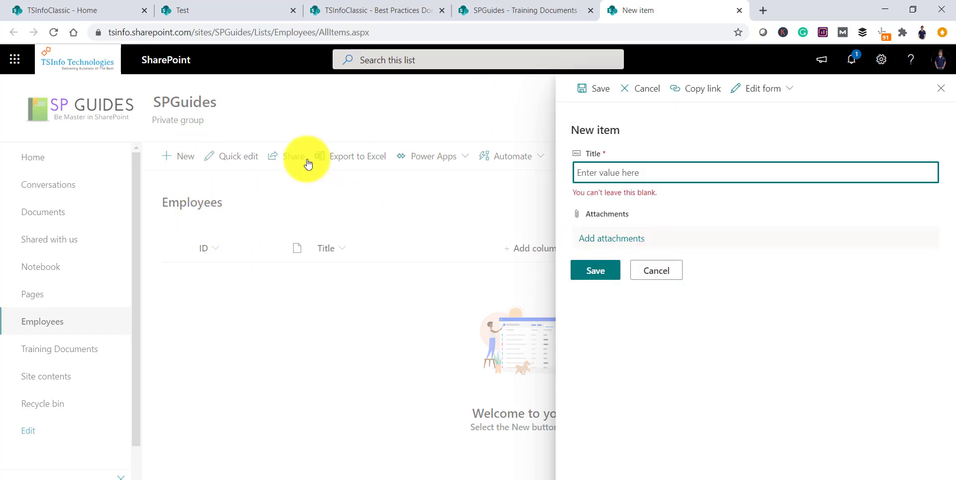
pyautogui.click(672, 269)
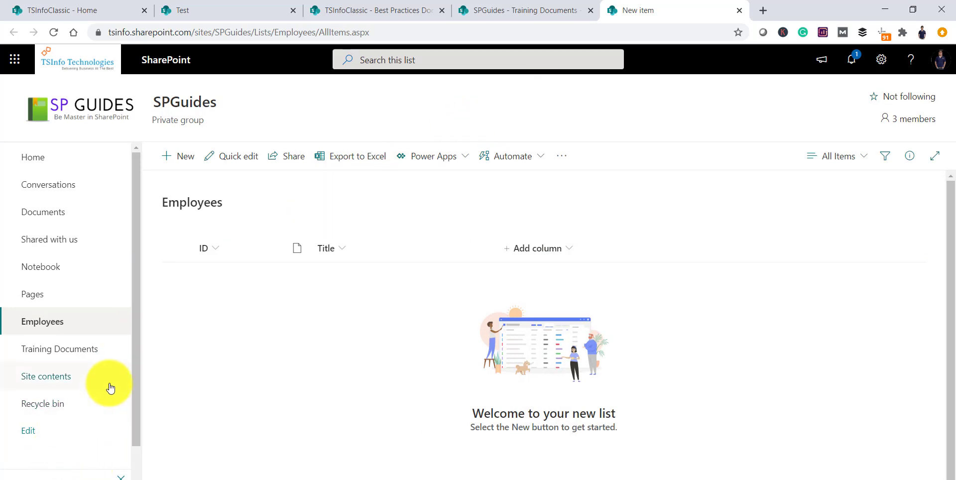
# Switch the Employees list to the classic experience, check its New Folder command, and exit the classic experience.
pyautogui.scroll(-2, 109, 393)
pyautogui.press('F5')
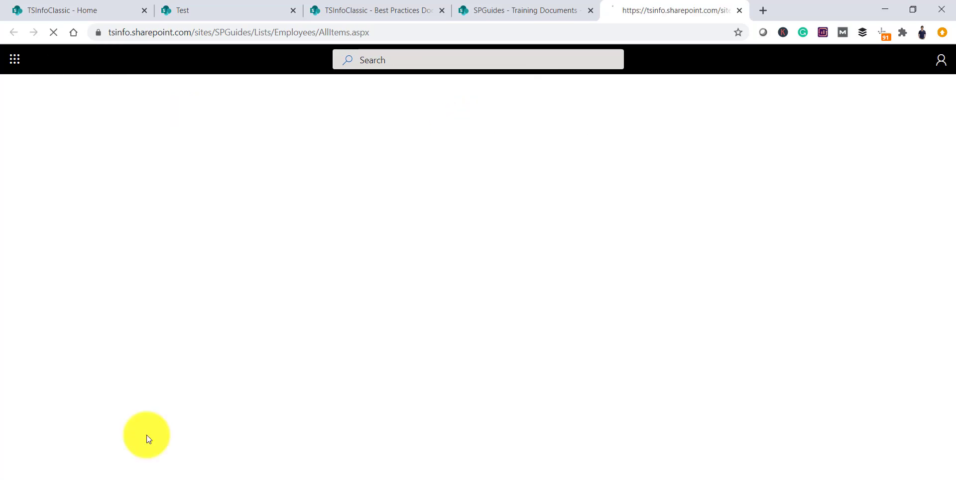
pyautogui.scroll(-2, 104, 461)
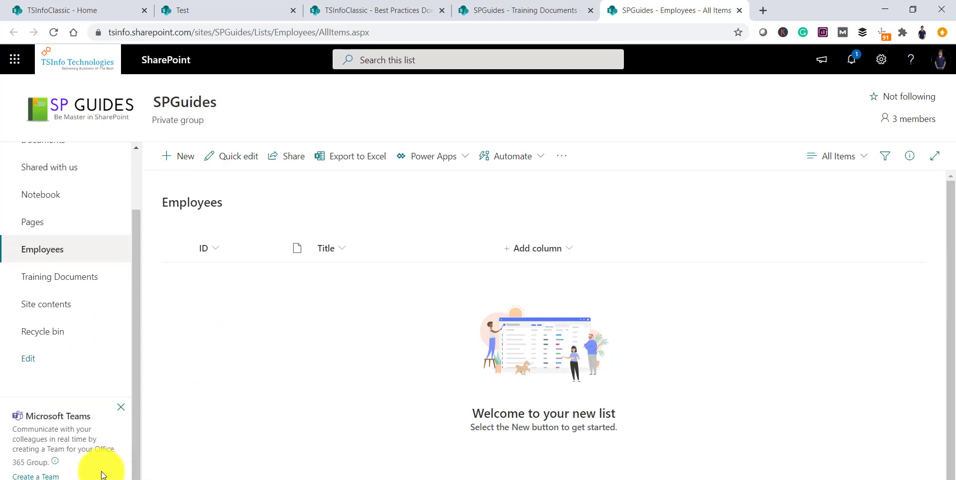
pyautogui.click(60, 478)
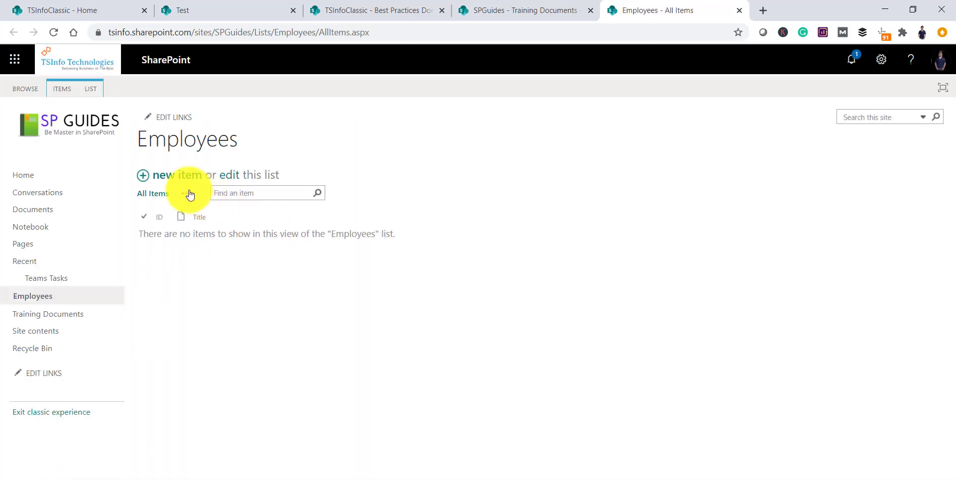
pyautogui.click(62, 88)
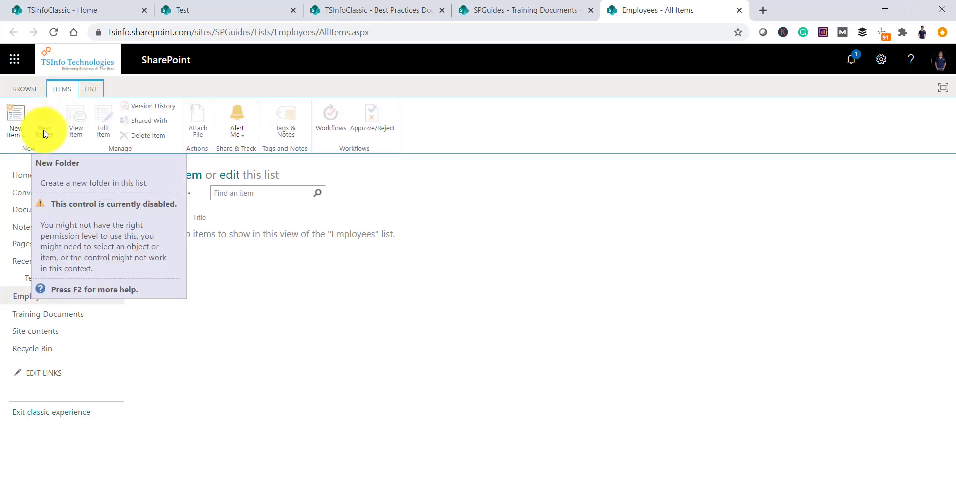
pyautogui.click(77, 413)
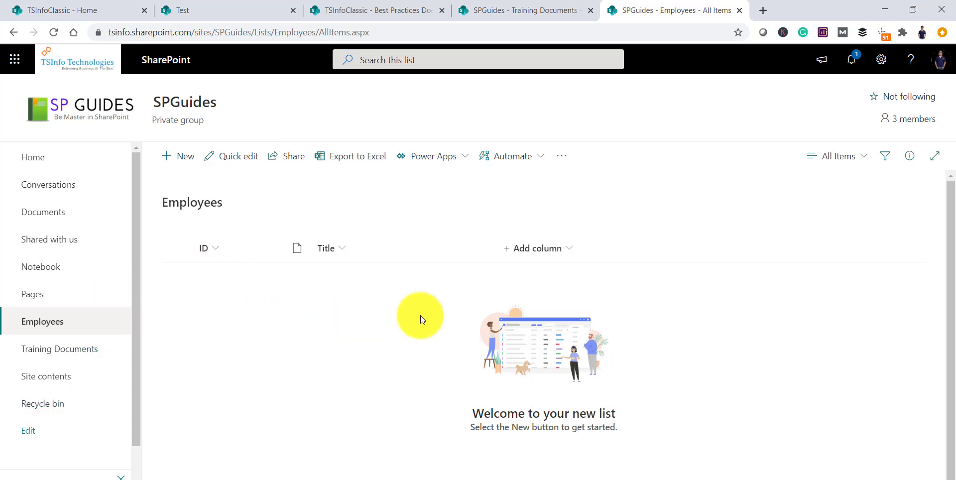
# Make the "New Folder" command available in the Employees list's advanced settings and save the settings.
pyautogui.click(885, 65)
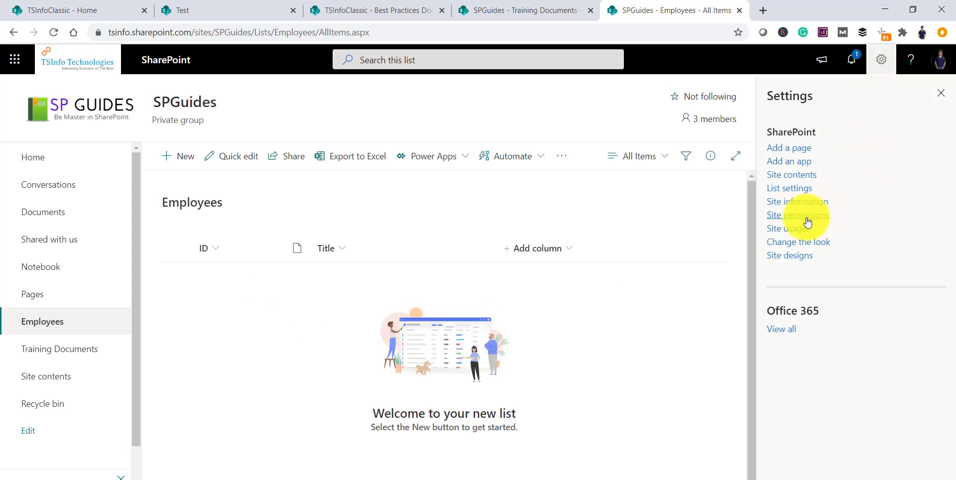
pyautogui.click(790, 191)
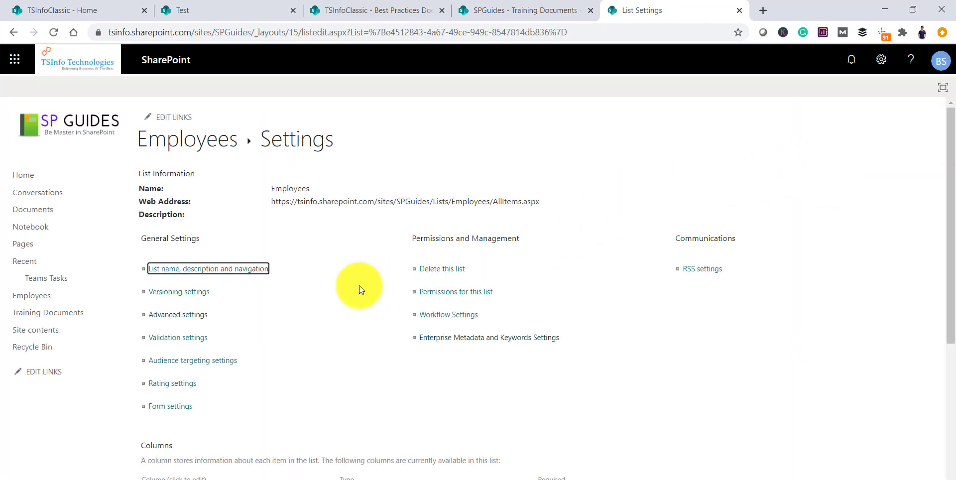
pyautogui.click(188, 316)
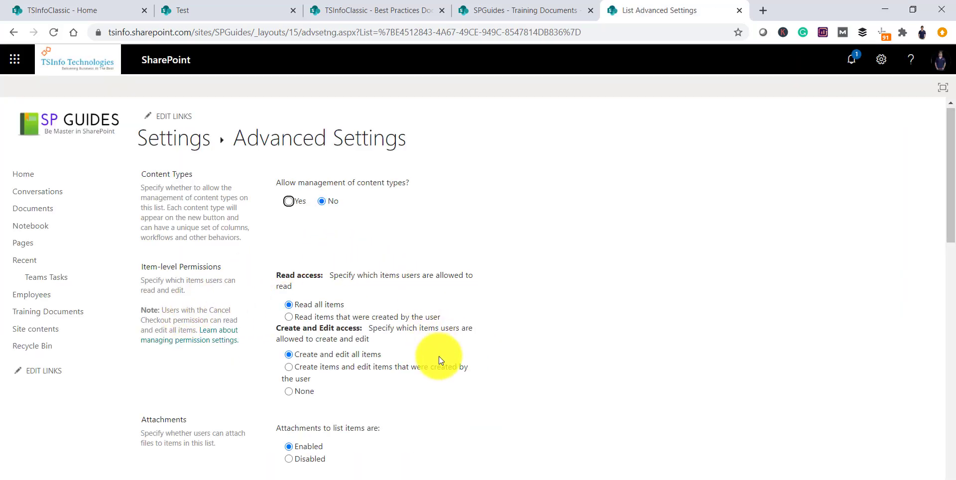
pyautogui.scroll(-6, 438, 356)
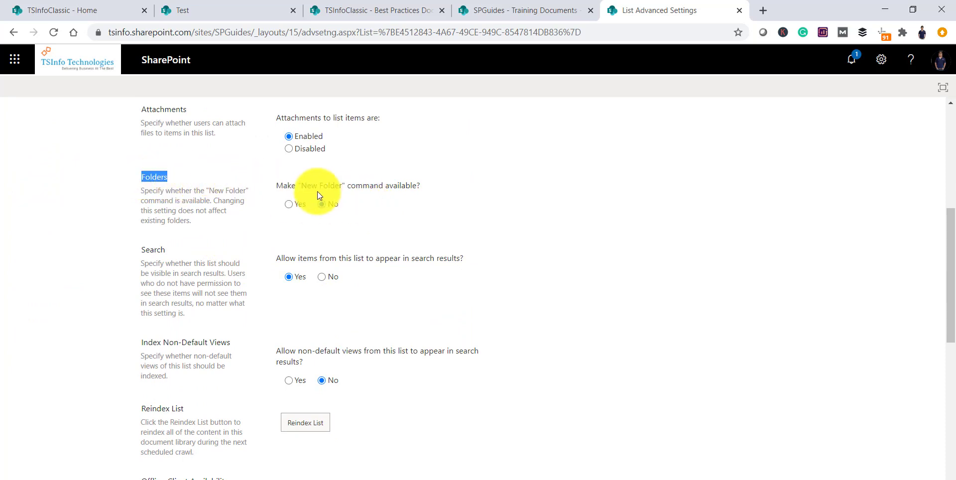
pyautogui.moveTo(275, 187); pyautogui.dragTo(394, 191)
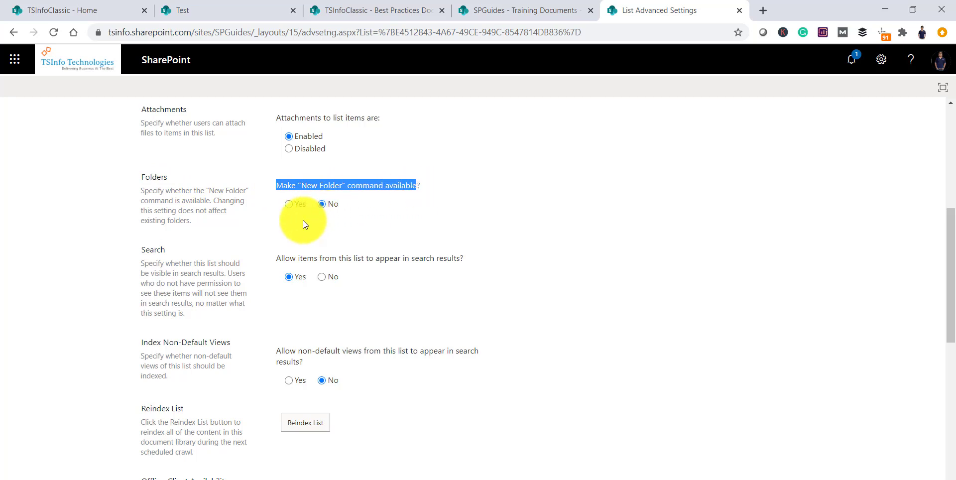
pyautogui.click(287, 207)
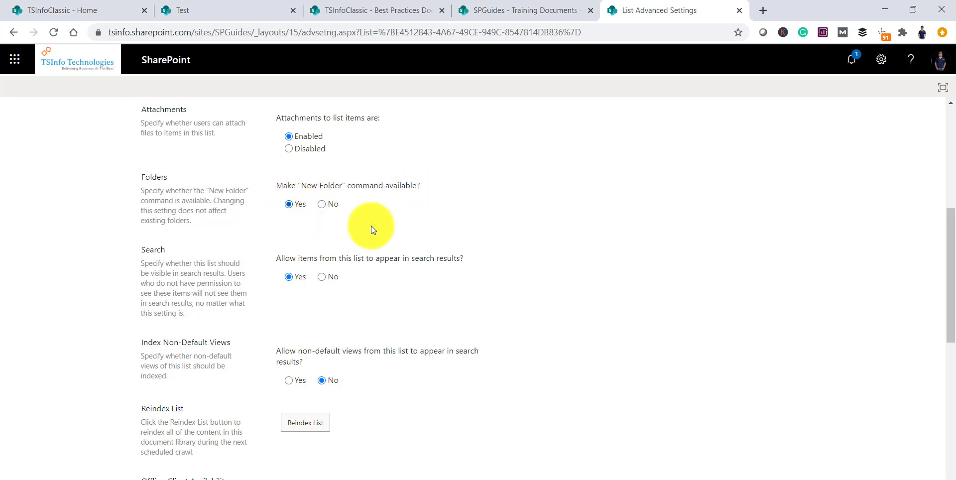
pyautogui.scroll(-10, 503, 253)
pyautogui.scroll(-1, 504, 253)
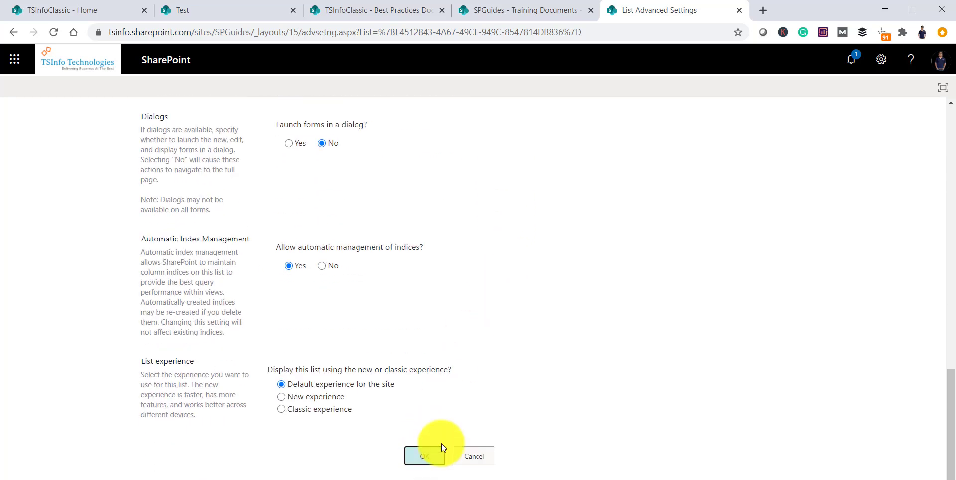
pyautogui.click(441, 448)
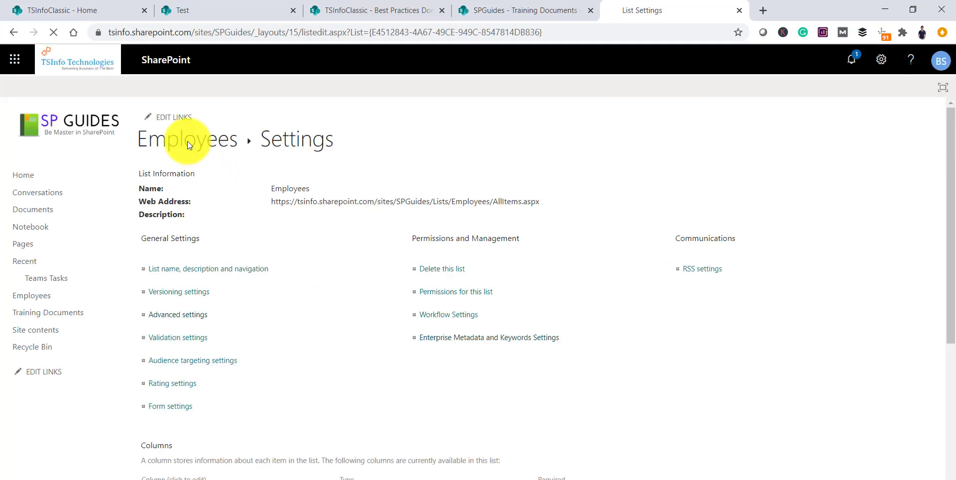
# Create a folder named Folder-1 in the Employees list.
pyautogui.click(188, 143)
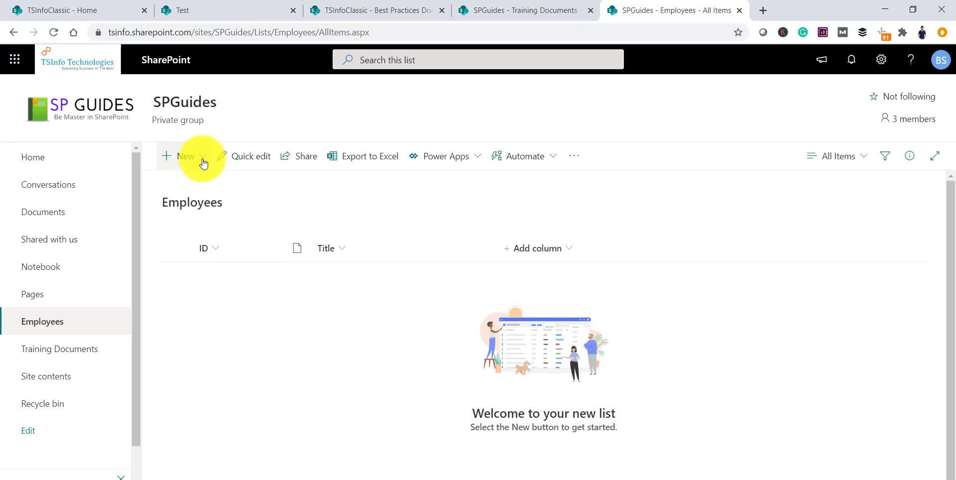
pyautogui.click(203, 162)
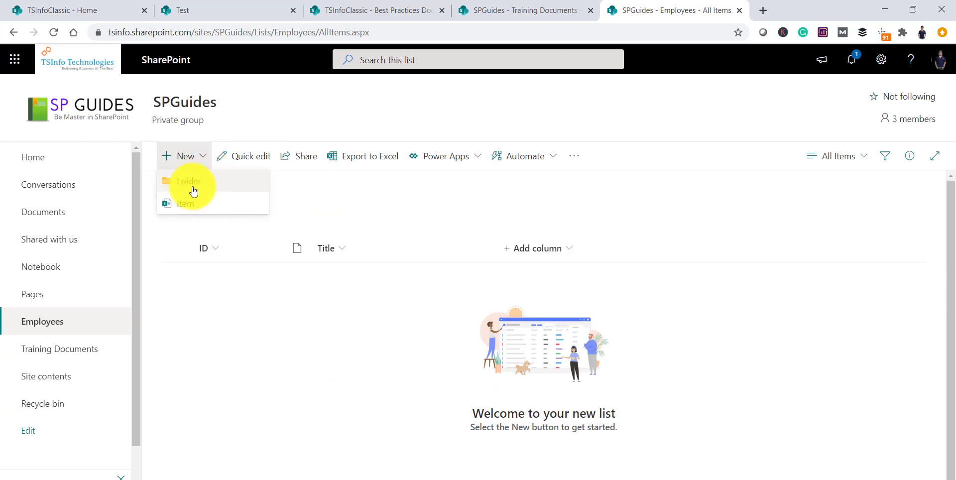
pyautogui.click(193, 192)
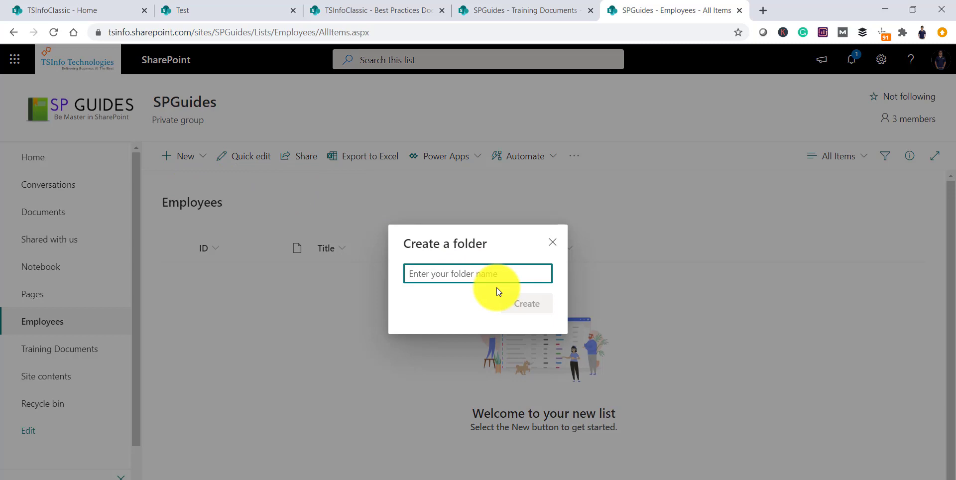
pyautogui.write('Fold')
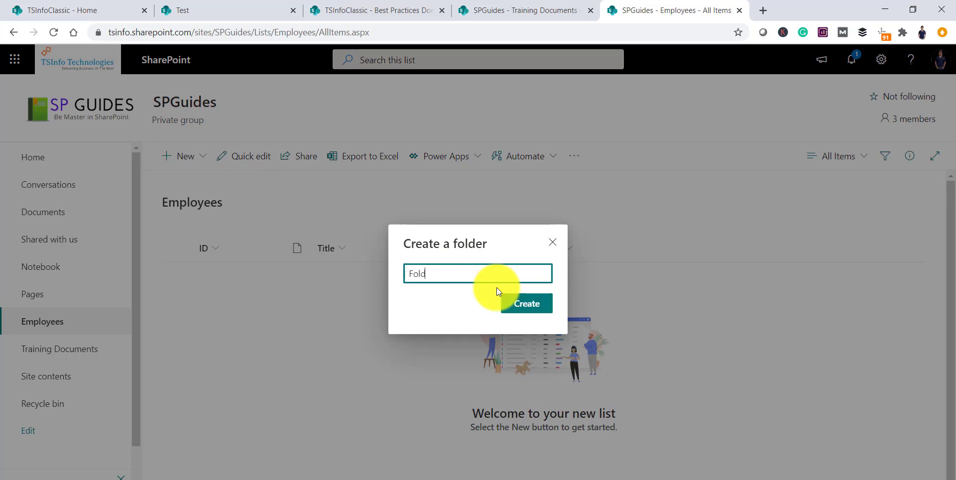
pyautogui.write('er 1')
pyautogui.click(531, 305)
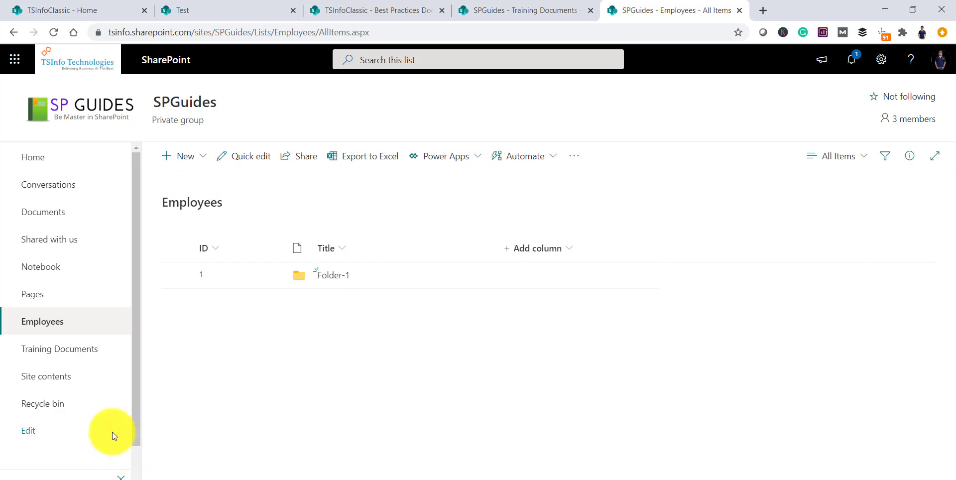
# Switch the Employees list to the classic experience and create a second folder named Folder-2.
pyautogui.scroll(-3, 112, 432)
pyautogui.click(92, 474)
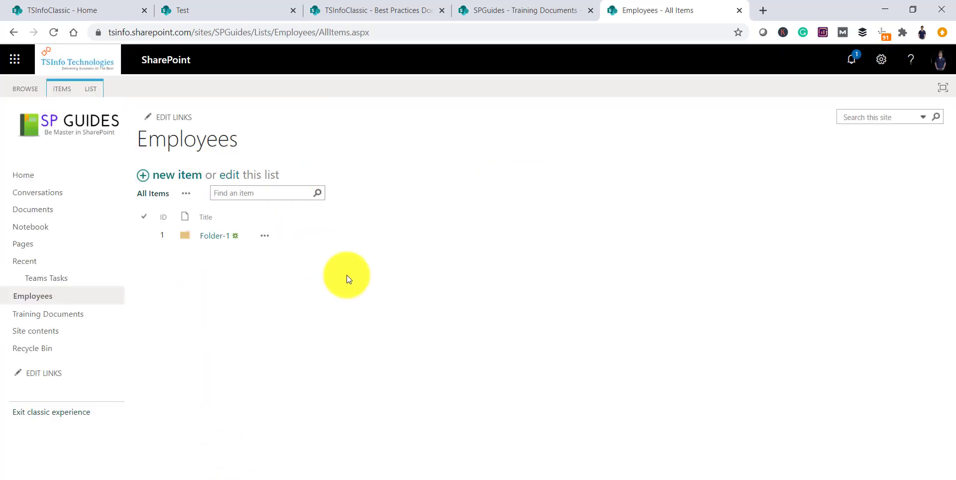
pyautogui.click(65, 91)
pyautogui.click(49, 129)
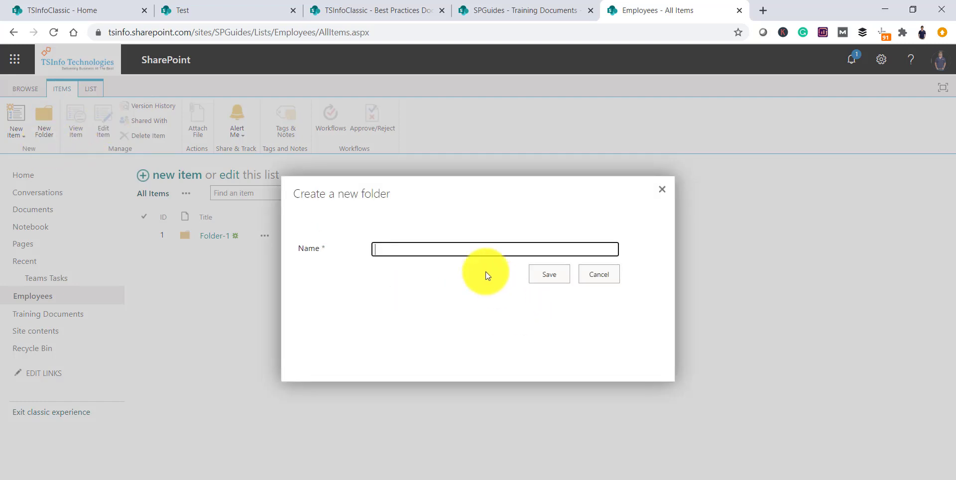
pyautogui.write('FOl')
pyautogui.press('BackSpace')
pyautogui.press('BackSpace')
pyautogui.write('older-2')
pyautogui.click(550, 277)
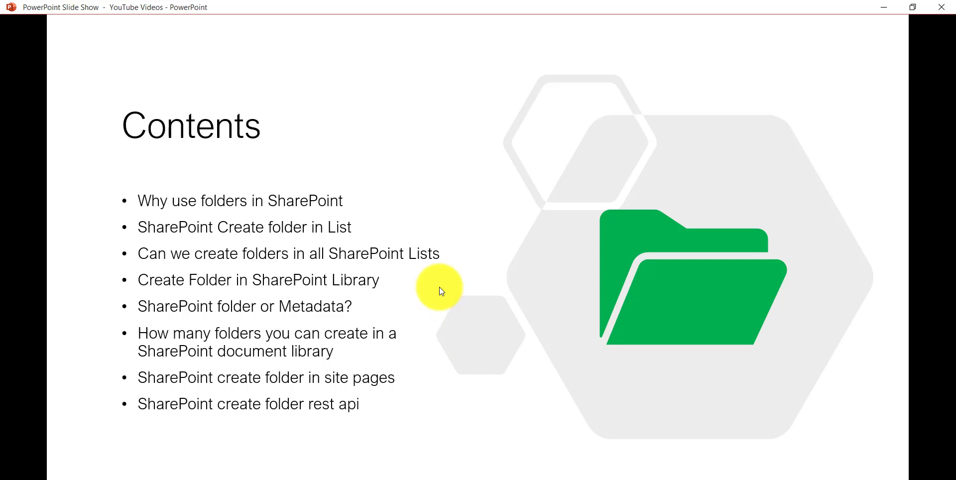
pyautogui.click(439, 286)
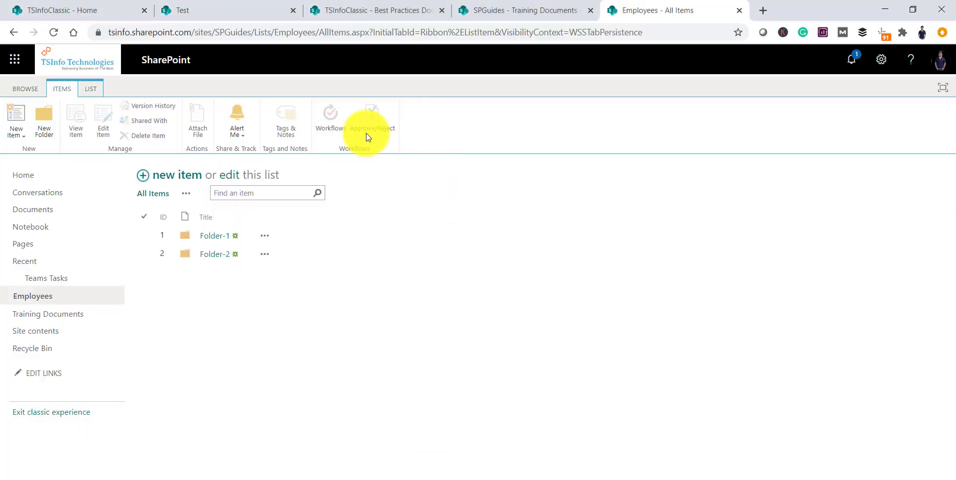
# Open the Teams Tasks list and check its task commands and advanced settings for a New Folder option.
pyautogui.click(62, 281)
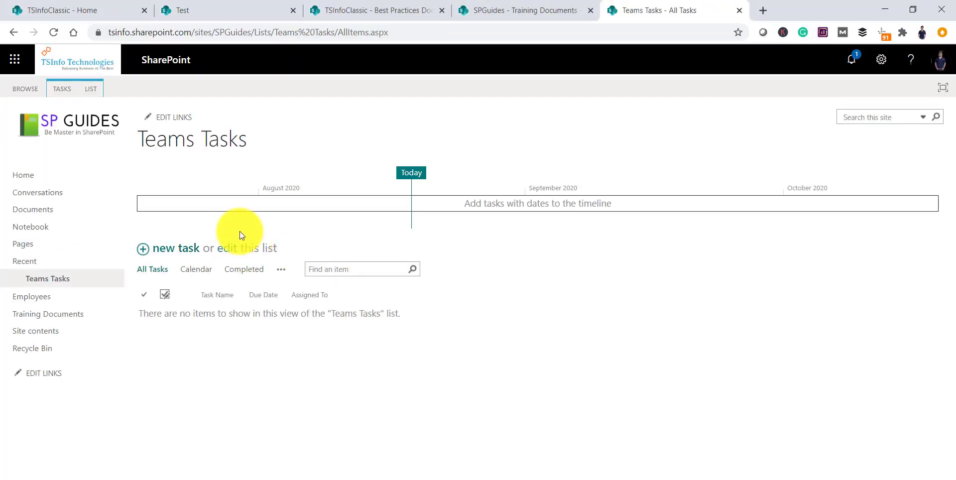
pyautogui.click(62, 89)
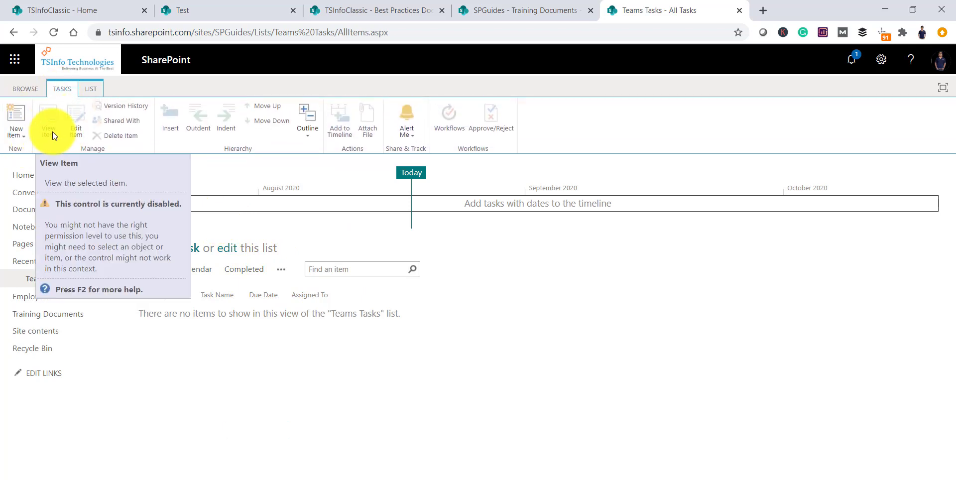
pyautogui.click(98, 94)
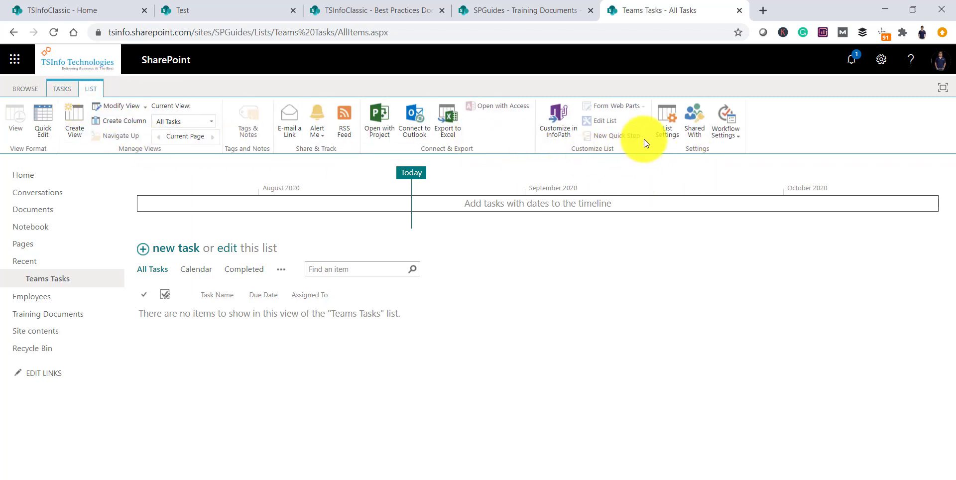
pyautogui.click(665, 129)
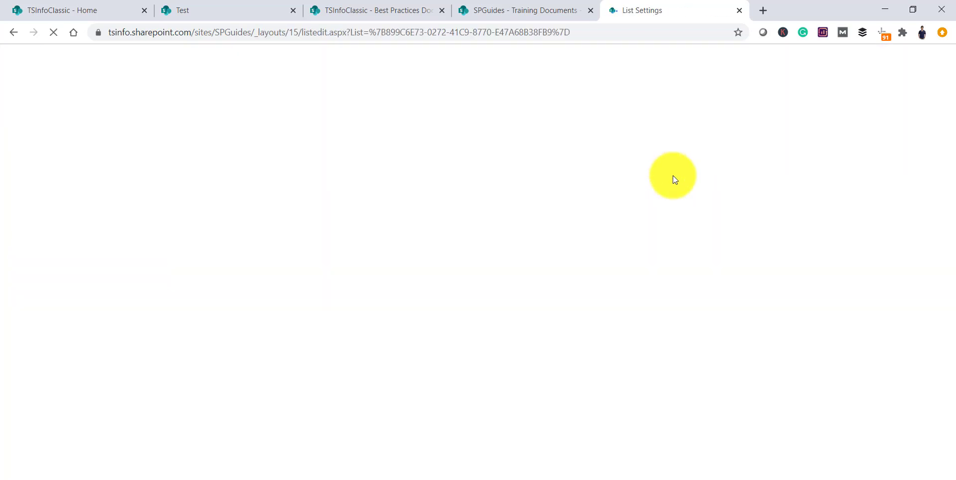
pyautogui.scroll(-2, 198, 216)
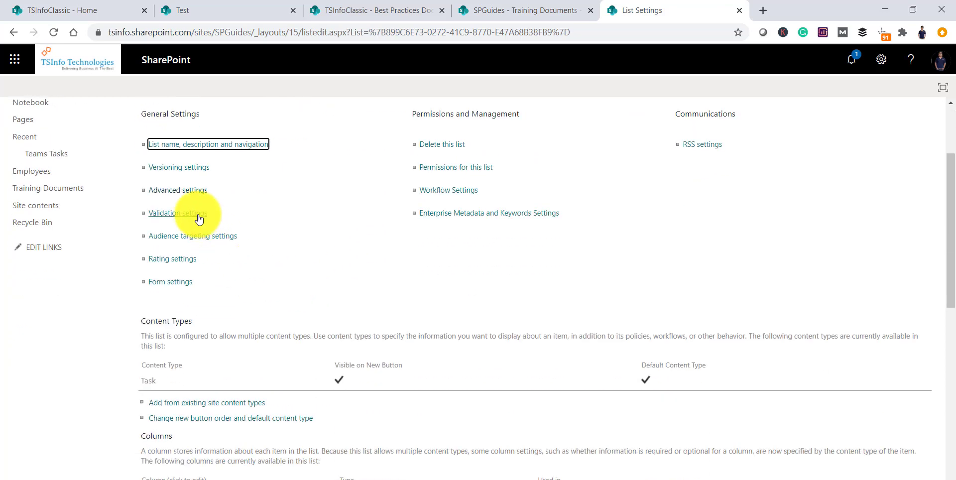
pyautogui.click(187, 192)
pyautogui.scroll(-8, 209, 340)
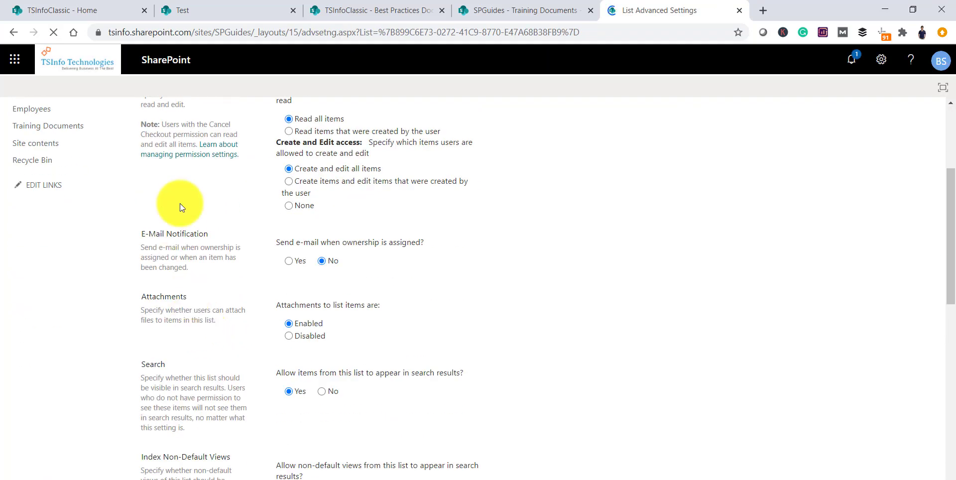
# Look through the remaining advanced settings of the Teams Tasks list for a folder option.
pyautogui.scroll(-4, 250, 333)
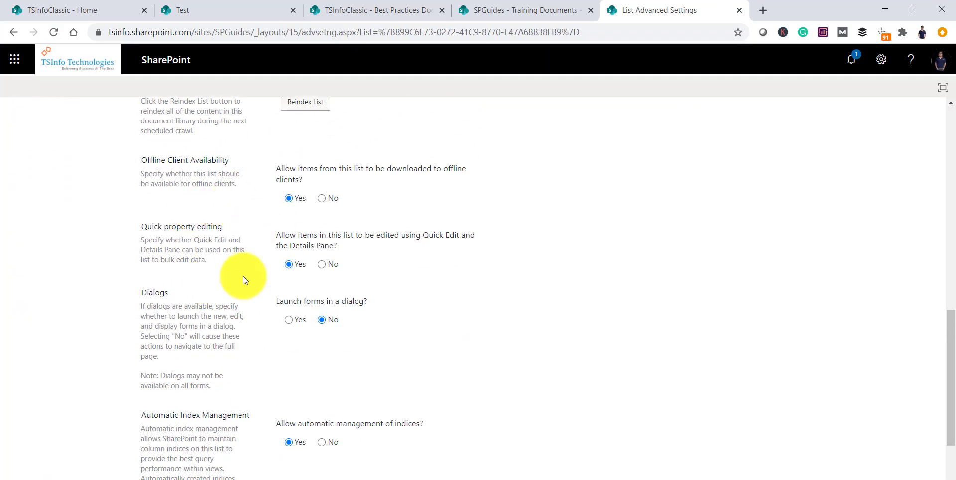
pyautogui.scroll(10, 251, 267)
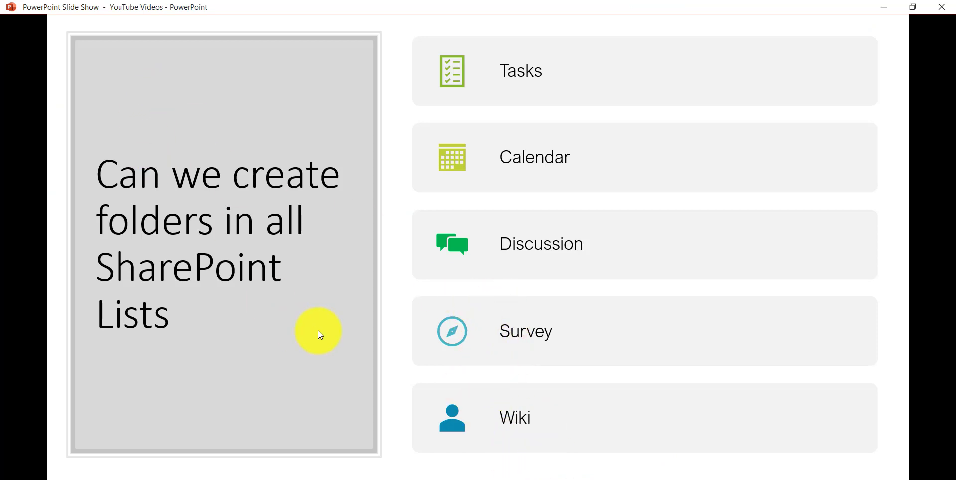
pyautogui.click(334, 332)
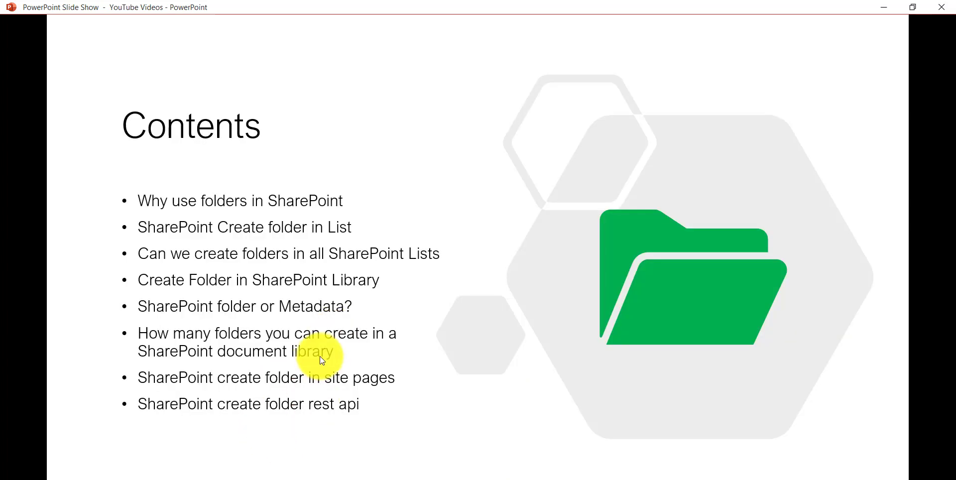
# Return to the SharePoint site in the browser and create a folder named Folder-1 in the Documents library.
pyautogui.click(419, 478)
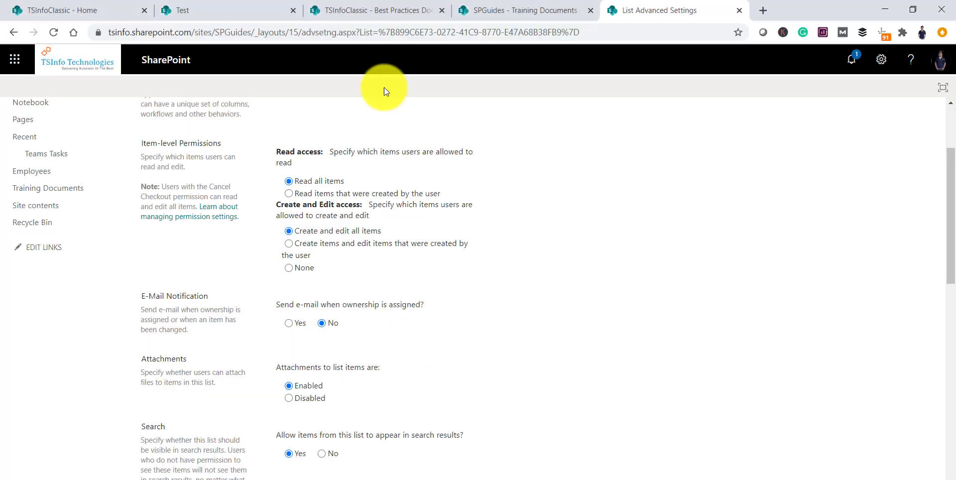
pyautogui.scroll(3, 423, 189)
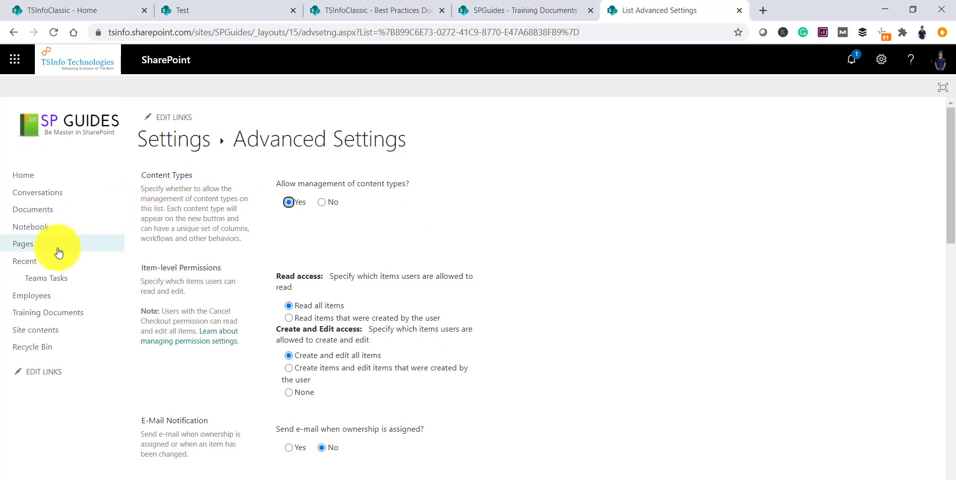
pyautogui.click(33, 210)
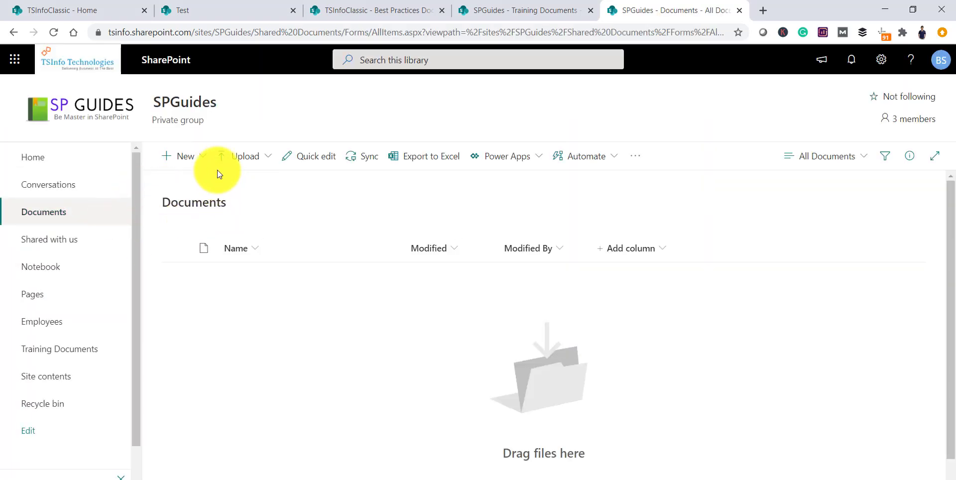
pyautogui.click(204, 159)
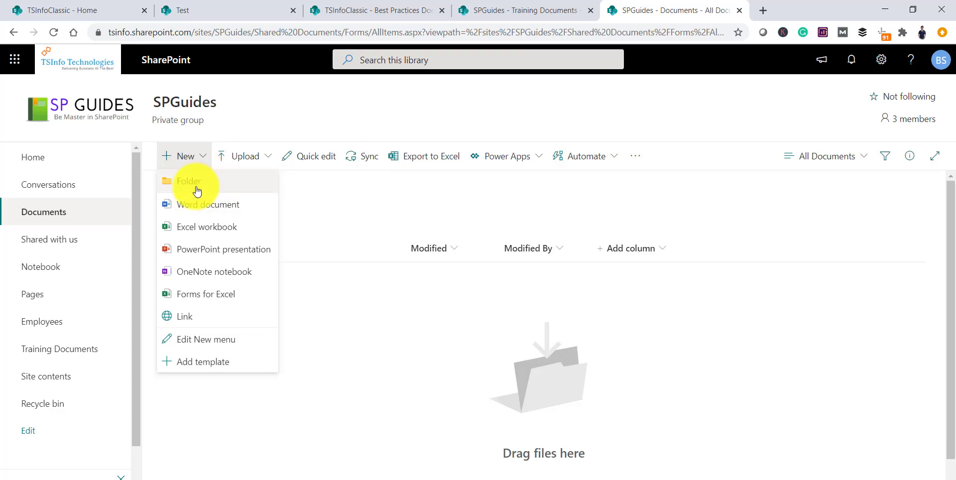
pyautogui.click(197, 188)
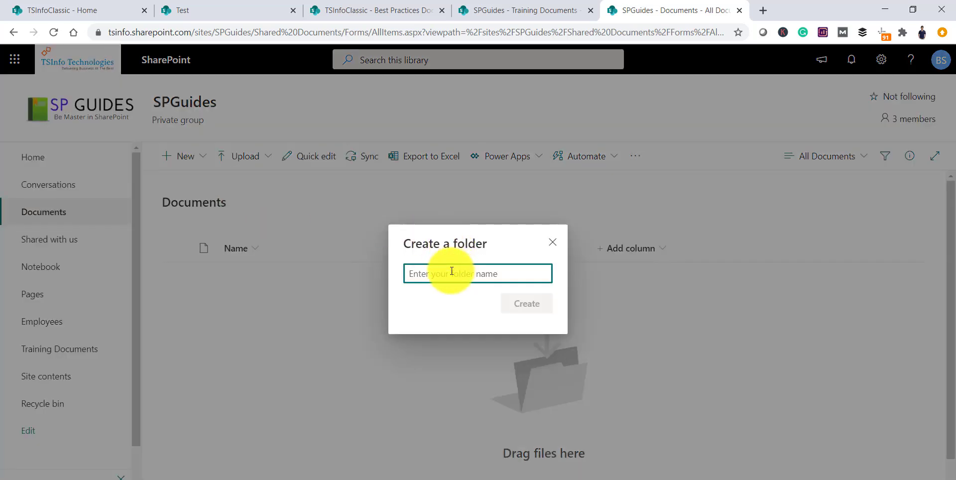
pyautogui.write('Folder')
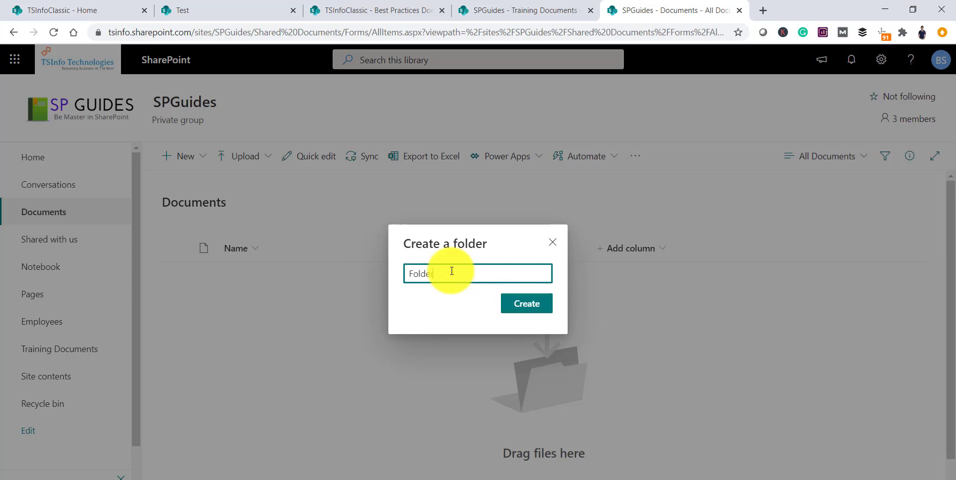
pyautogui.write('-1')
pyautogui.click(504, 302)
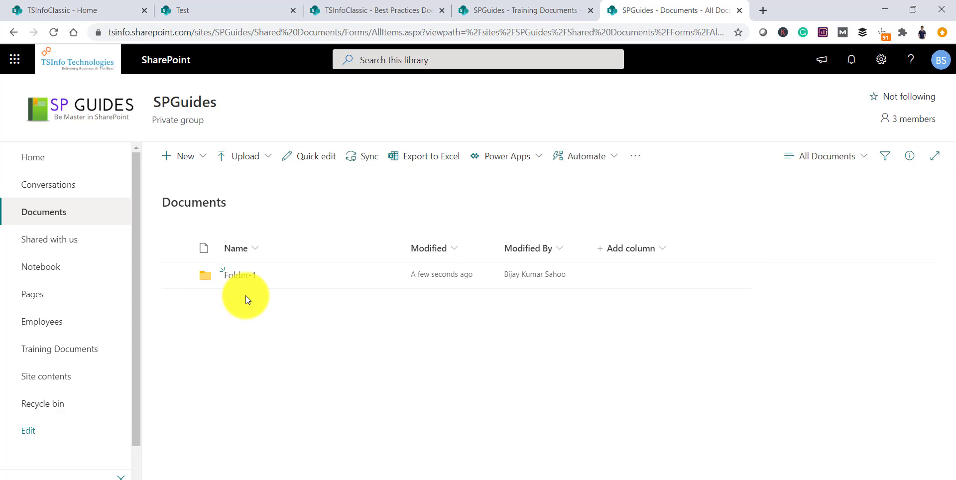
# Switch the Documents library to the classic experience and display its file commands.
pyautogui.scroll(-2, 118, 347)
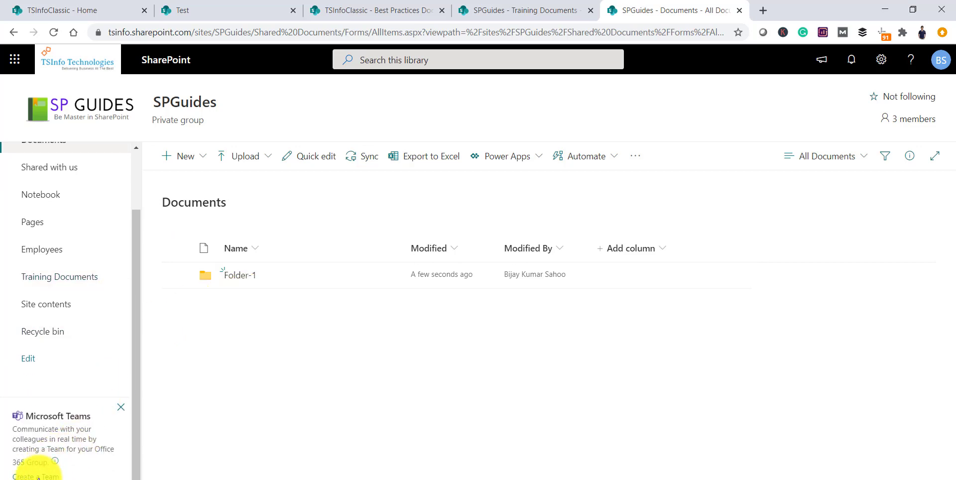
pyautogui.click(45, 478)
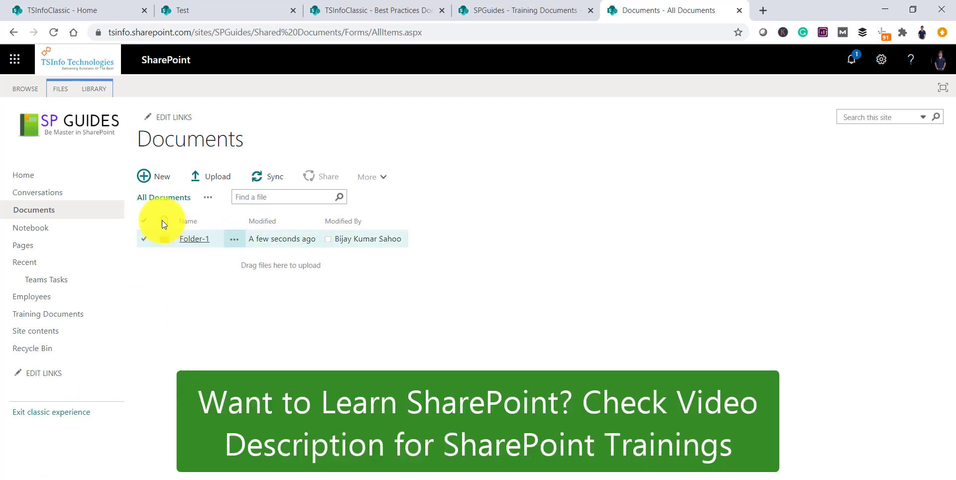
pyautogui.click(55, 88)
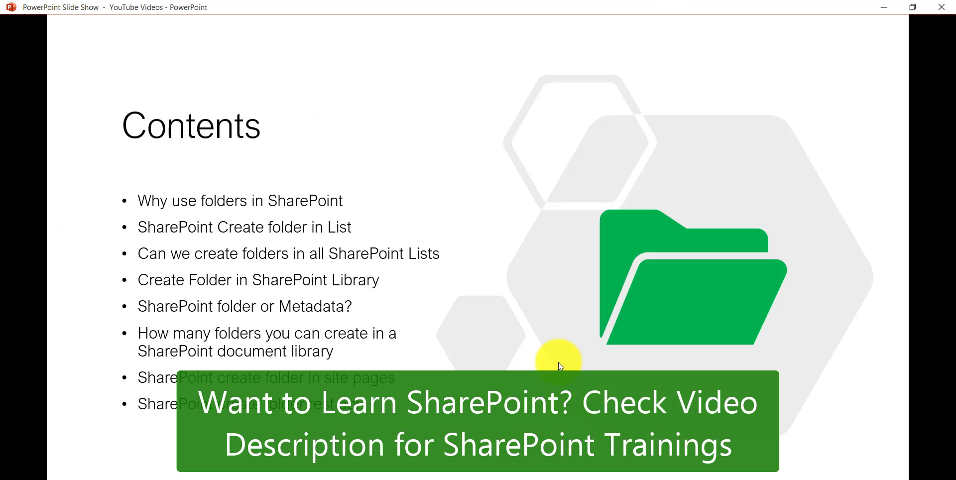
pyautogui.click(560, 366)
pyautogui.click(560, 365)
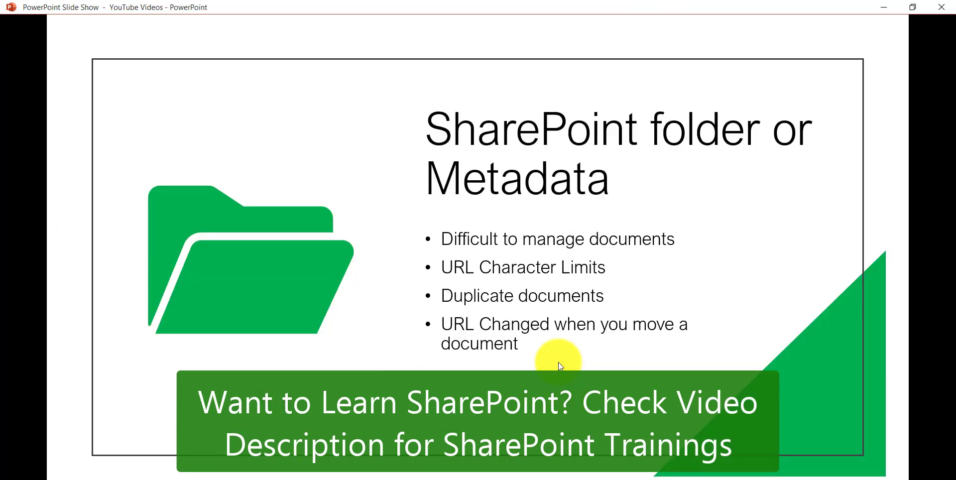